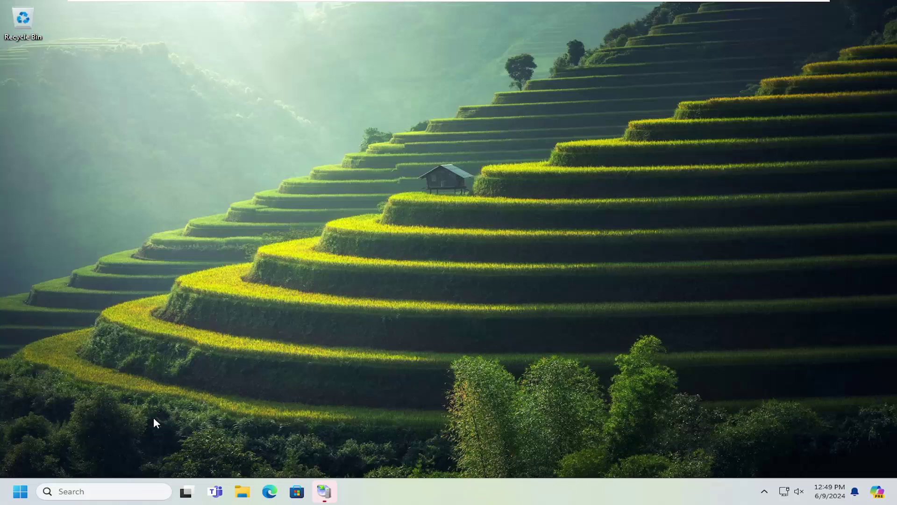
# - Launch Control Panel from Start search and go to Hardware and Sound in Category view
pyautogui.click(20, 492)
pyautogui.write('control')
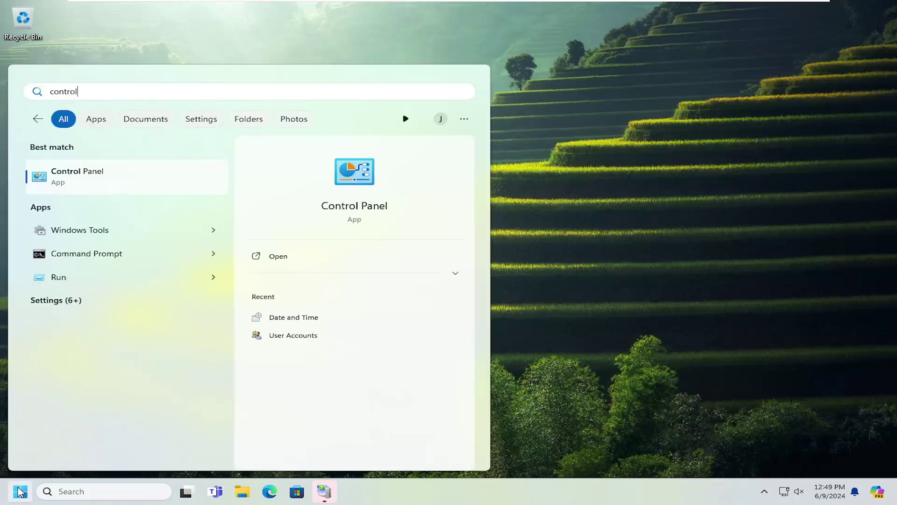
pyautogui.write(' panel')
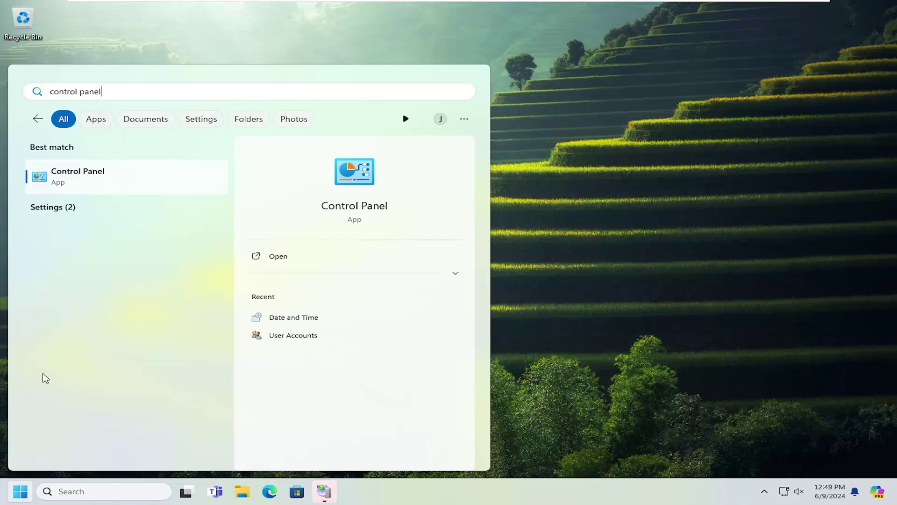
pyautogui.click(87, 180)
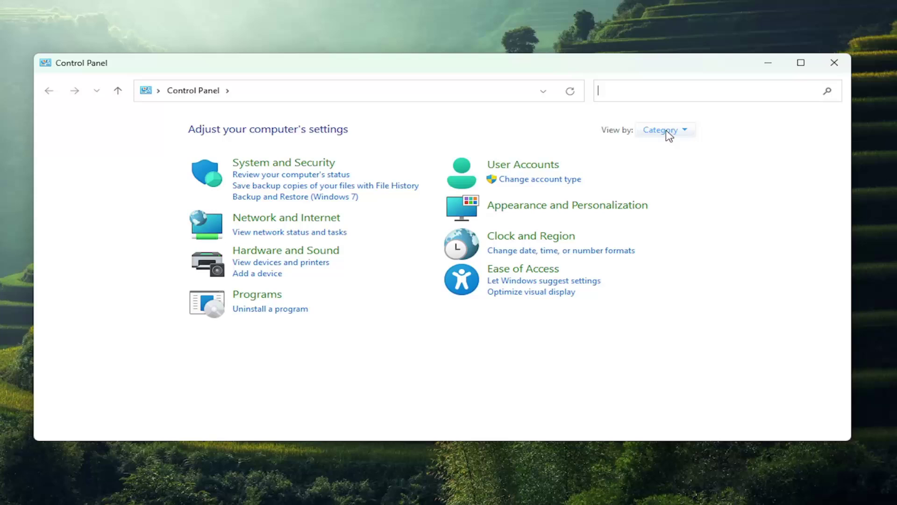
pyautogui.click(668, 135)
pyautogui.click(677, 148)
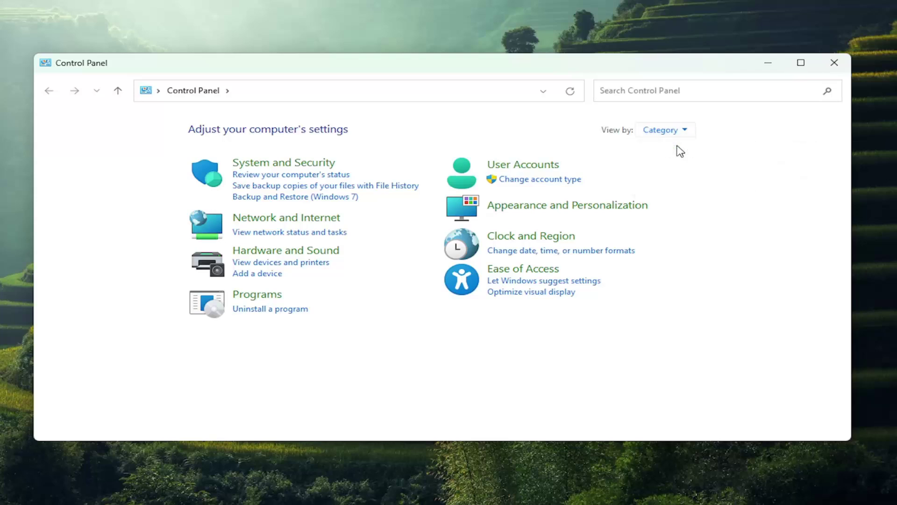
pyautogui.click(285, 253)
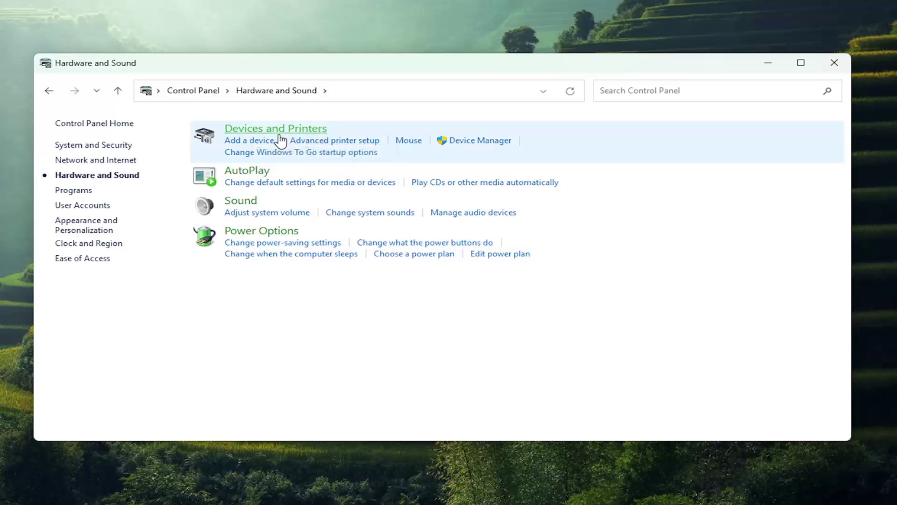
# - Open Printing preferences for the Canon G1000 series printer and move the dialog into view
pyautogui.click(339, 144)
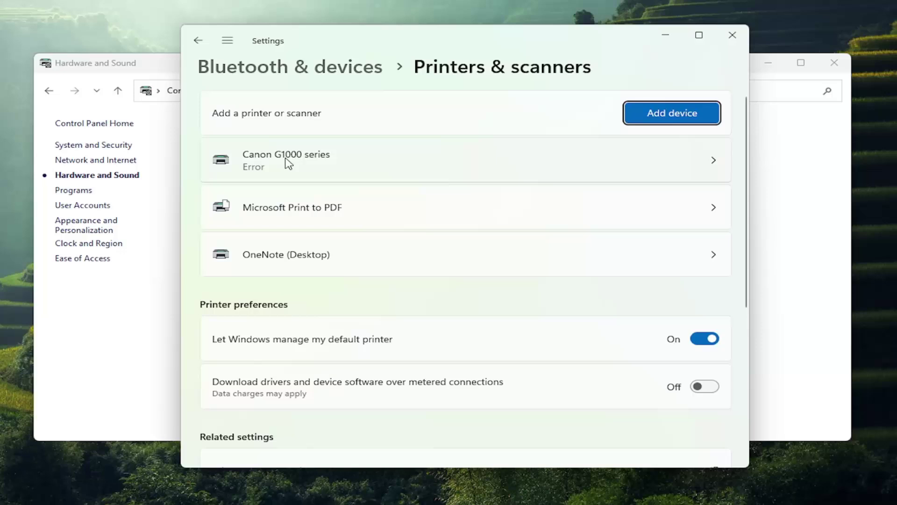
pyautogui.click(339, 162)
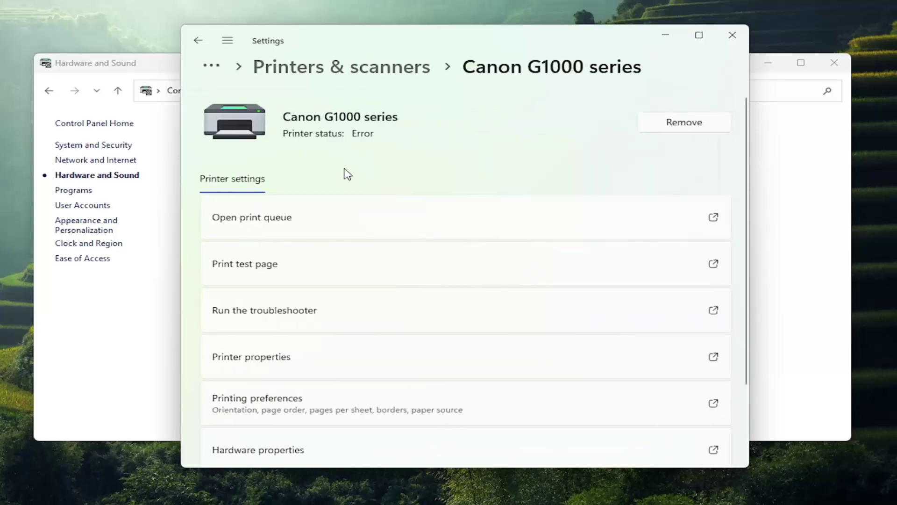
pyautogui.click(296, 409)
pyautogui.moveTo(436, 166)
pyautogui.mouseDown()
pyautogui.moveTo(405, 146)
pyautogui.moveTo(363, 80)
pyautogui.mouseUp()
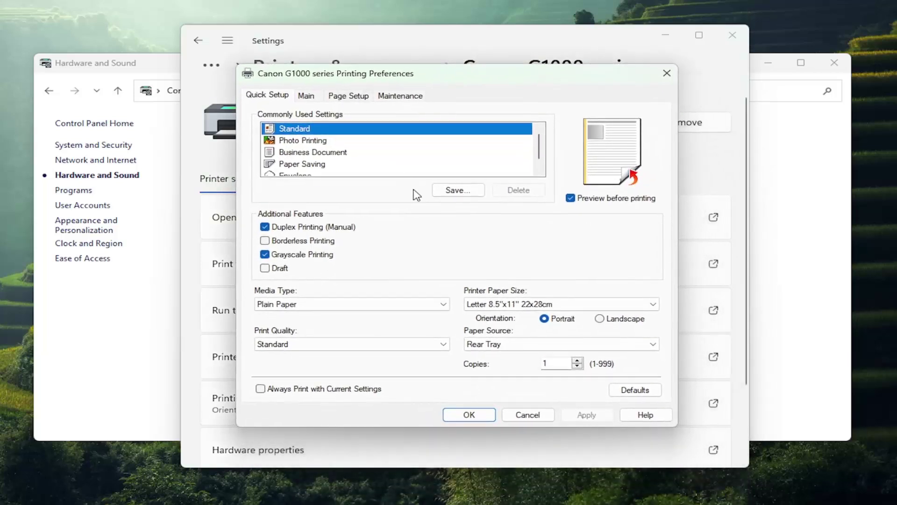
# - Restore Quick Setup defaults on the Canon G1000 preferences, clearing duplex and grayscale, then apply and confirm
pyautogui.click(634, 393)
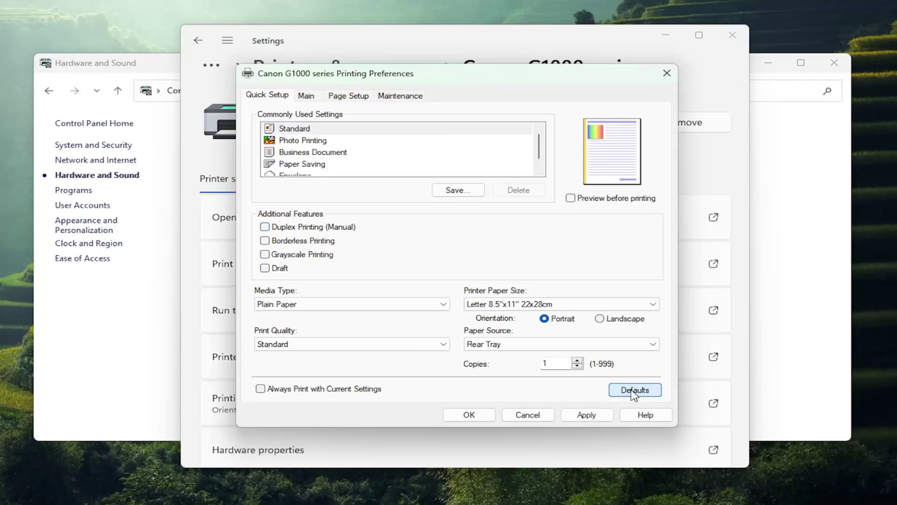
pyautogui.click(585, 418)
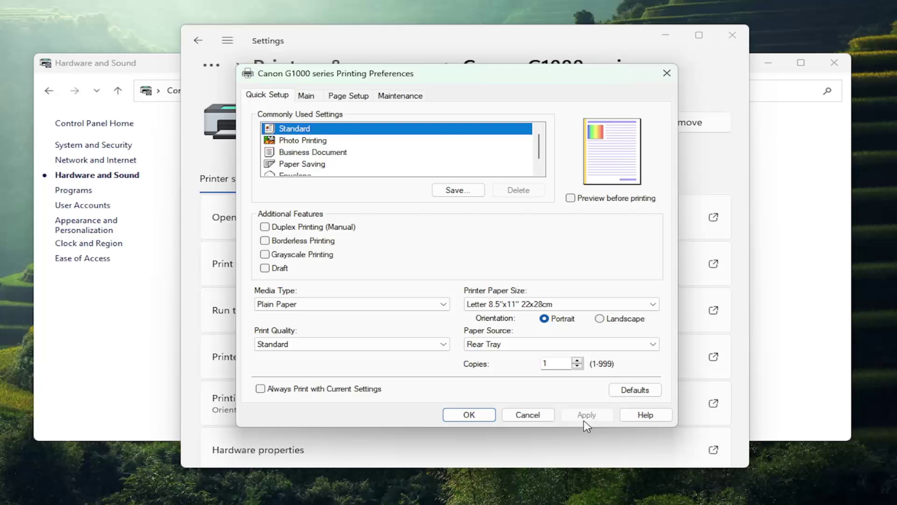
pyautogui.click(468, 415)
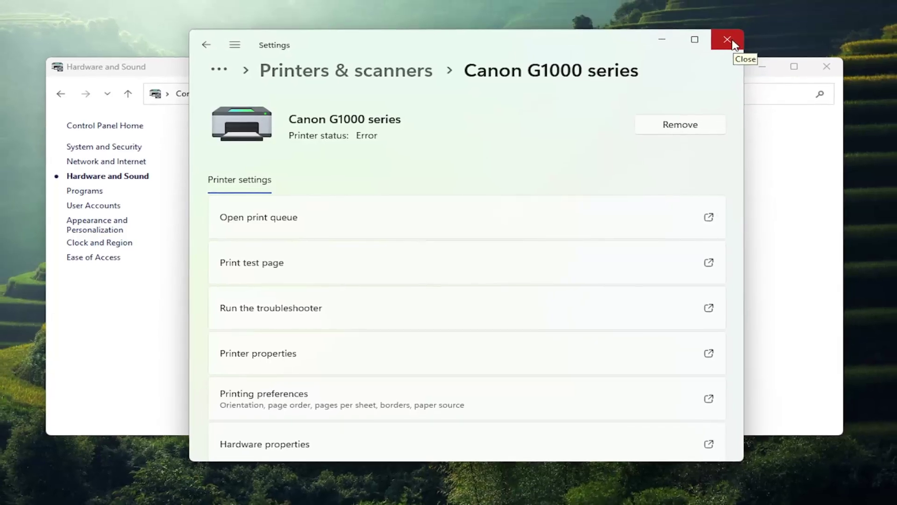
# - Close the Settings printer page and the Control Panel window
pyautogui.click(732, 35)
pyautogui.click(819, 72)
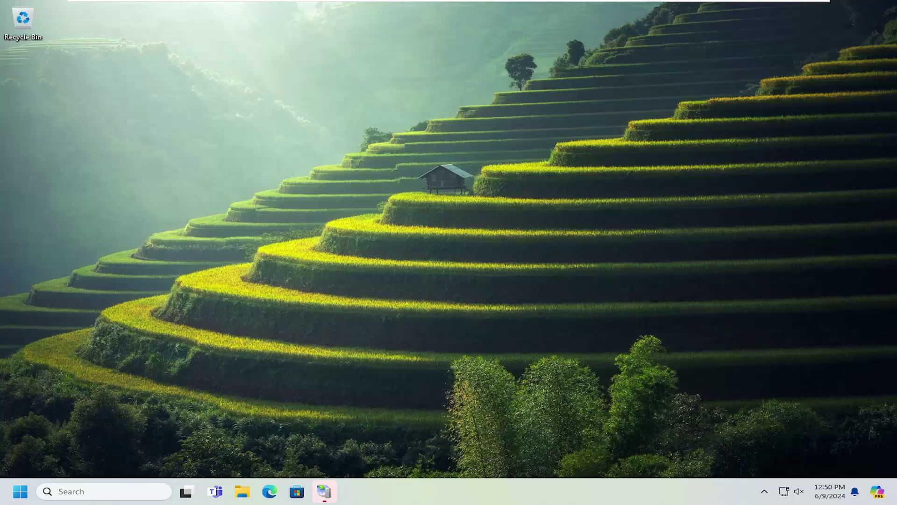